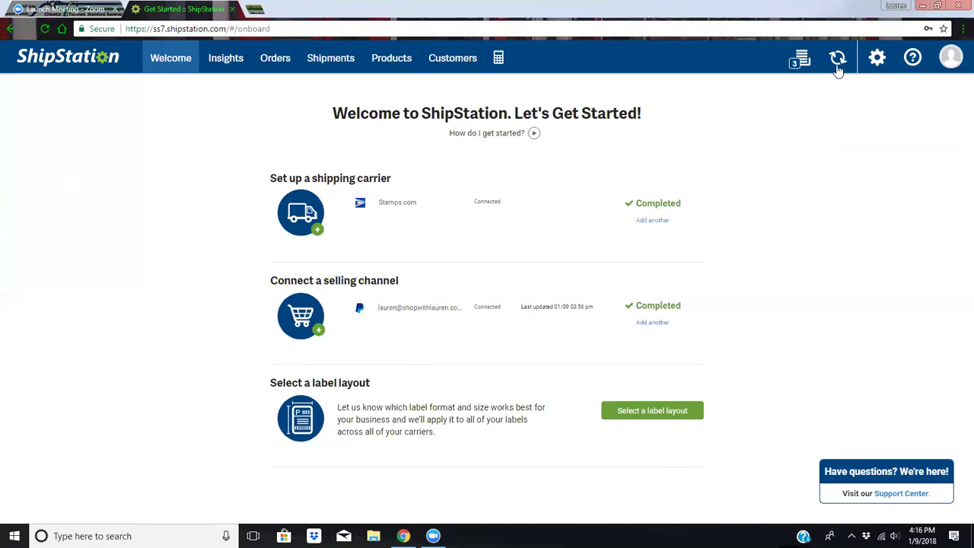
Open Email Templates in settings and list the Default Delivery Template and its copy
left_click(877, 60)
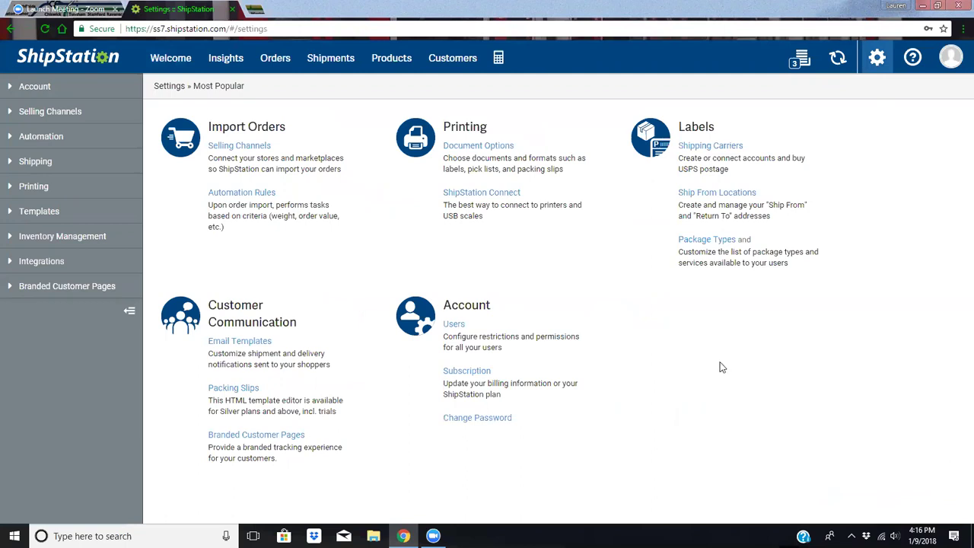
left_click(251, 345)
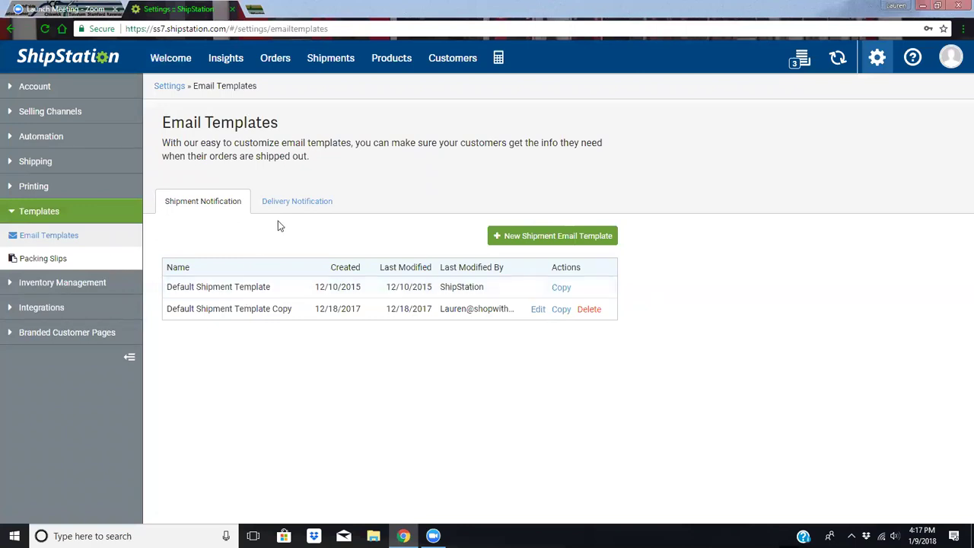
left_click(294, 208)
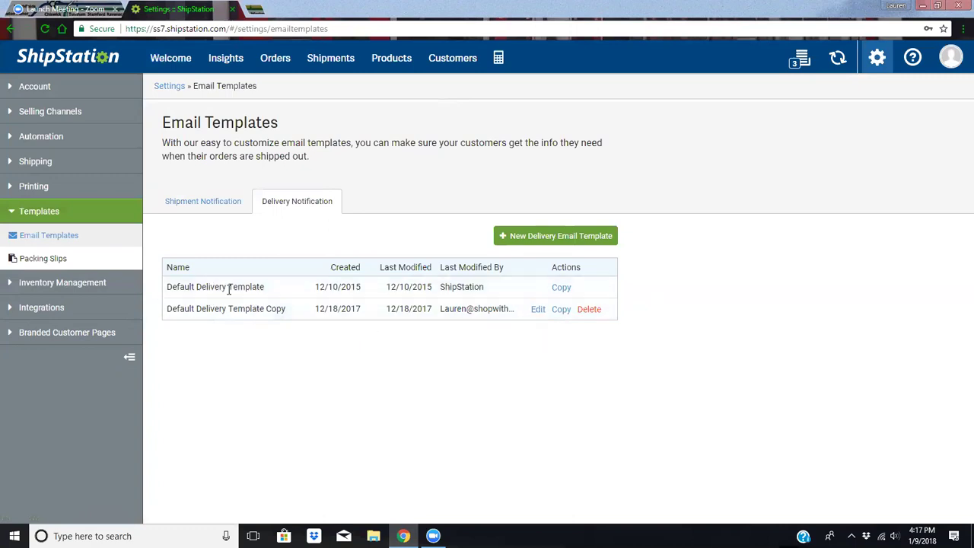
left_click(561, 293)
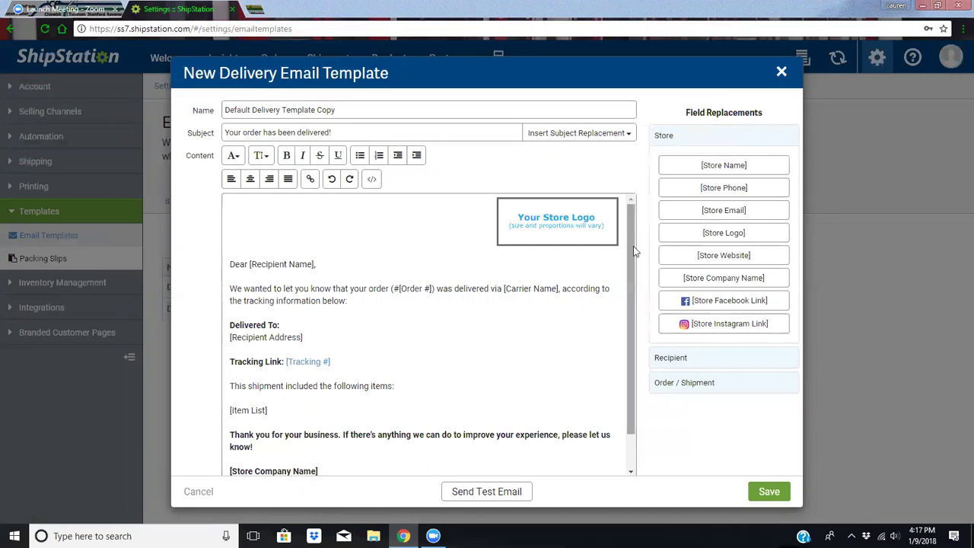
scroll(634, 289, "down", 2)
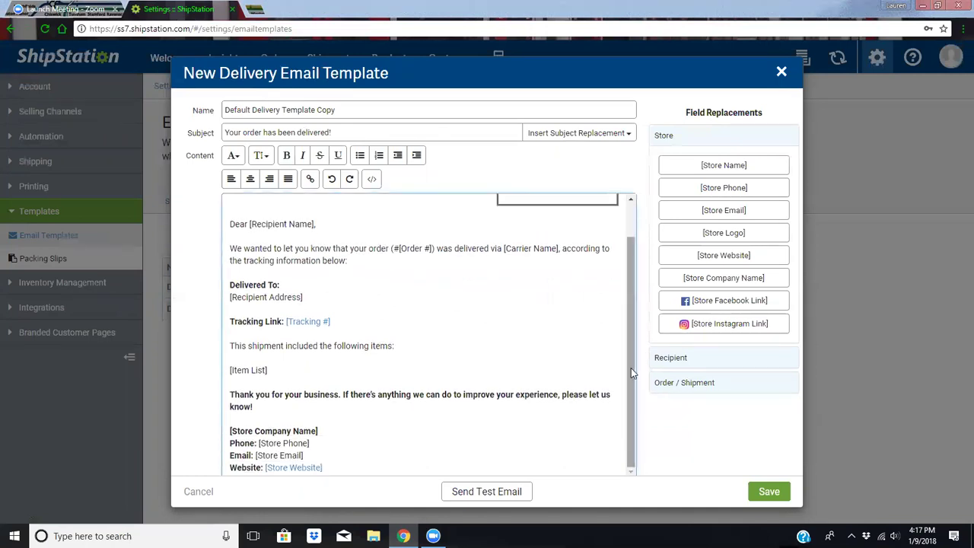
scroll(631, 371, "up", 2)
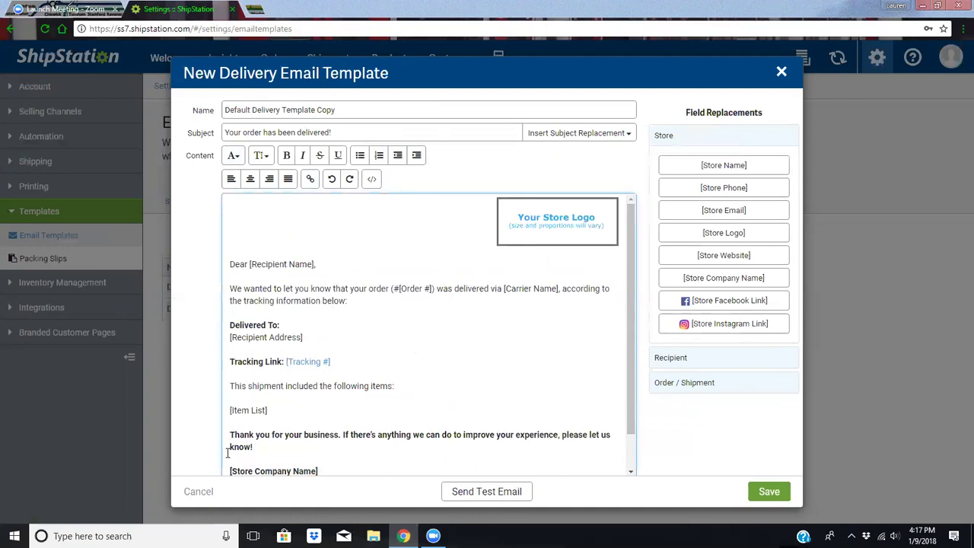
left_click(204, 493)
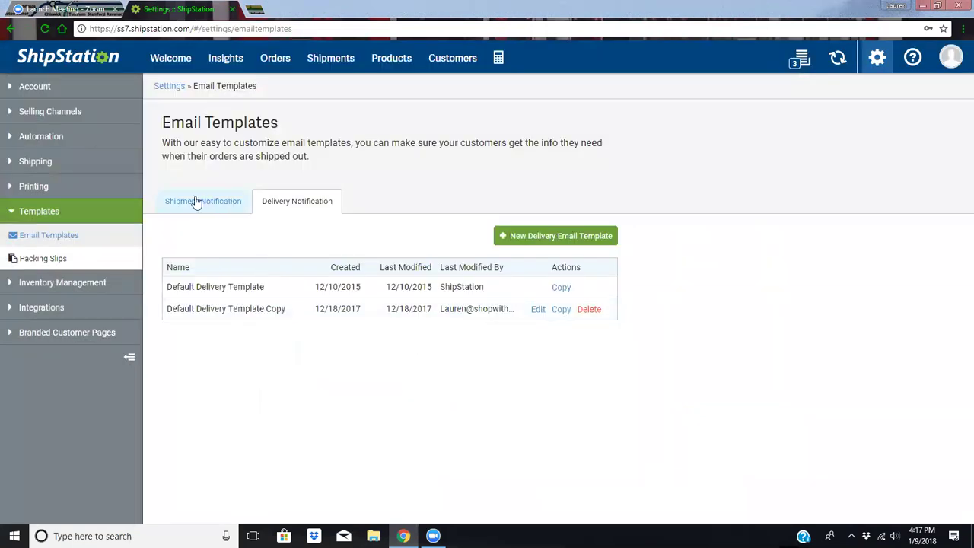
Return to the Settings page's Most Popular options via the gear icon
left_click(878, 59)
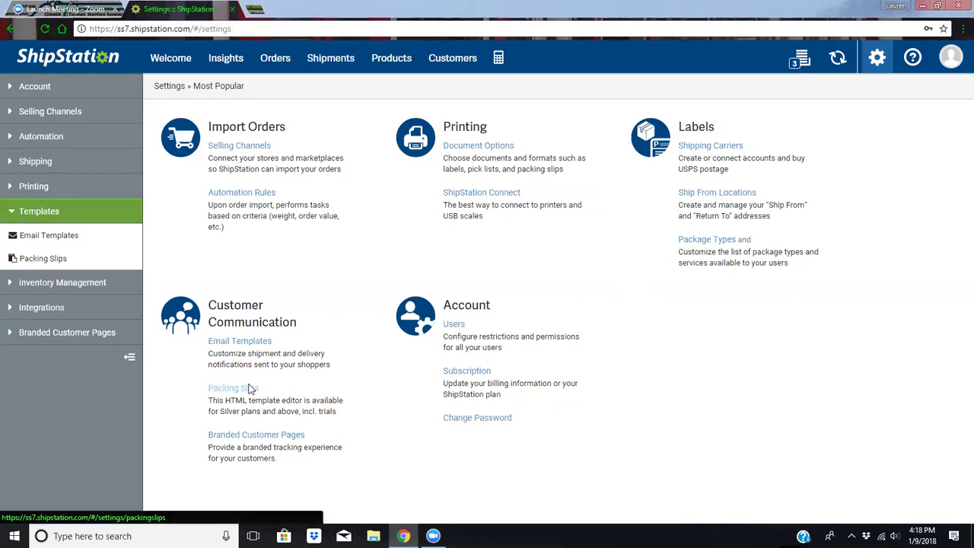
Open Packing Slips under Customer Communication to see the Default 4" x 6" template
left_click(245, 389)
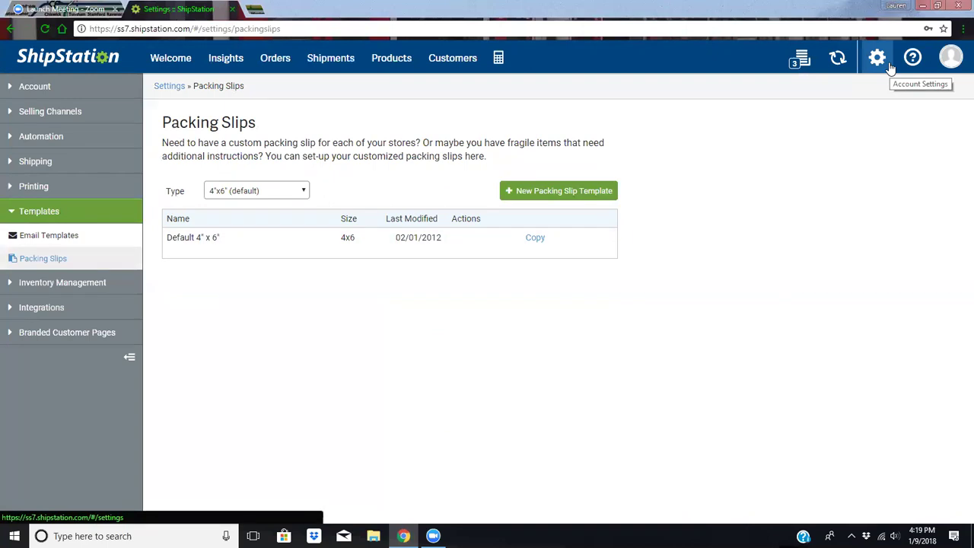
Check the ShipStation Connect printing setup for 4" x 6" labels, then return to Settings
left_click(890, 67)
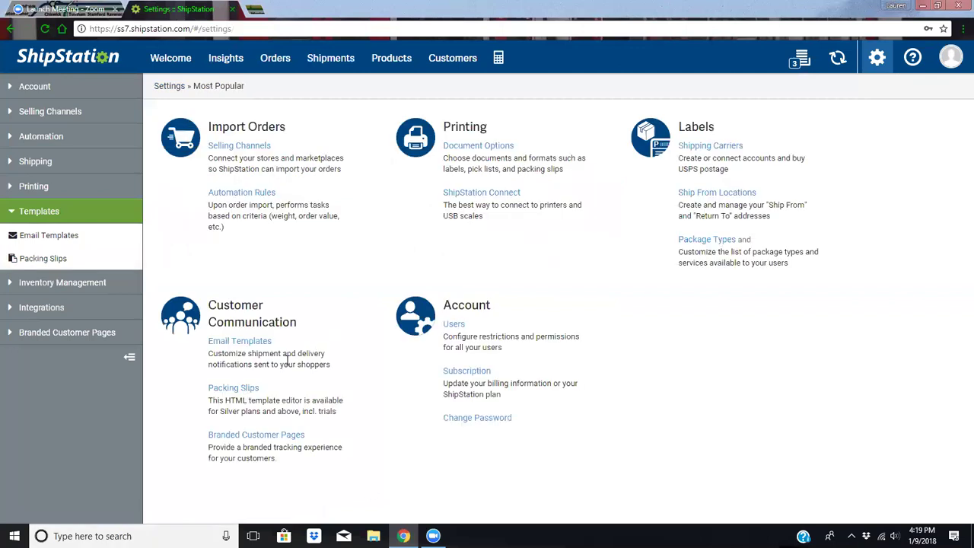
left_click(486, 197)
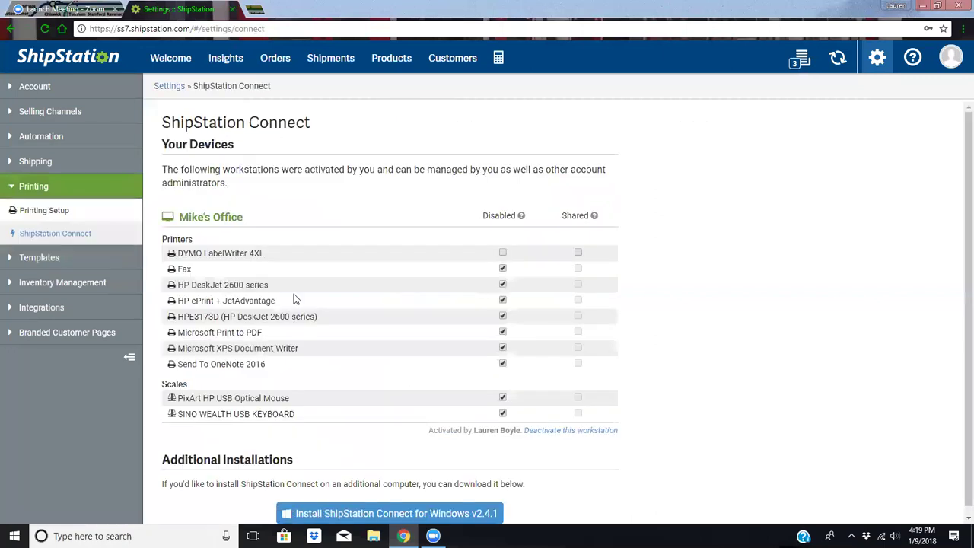
scroll(813, 344, "down", 1)
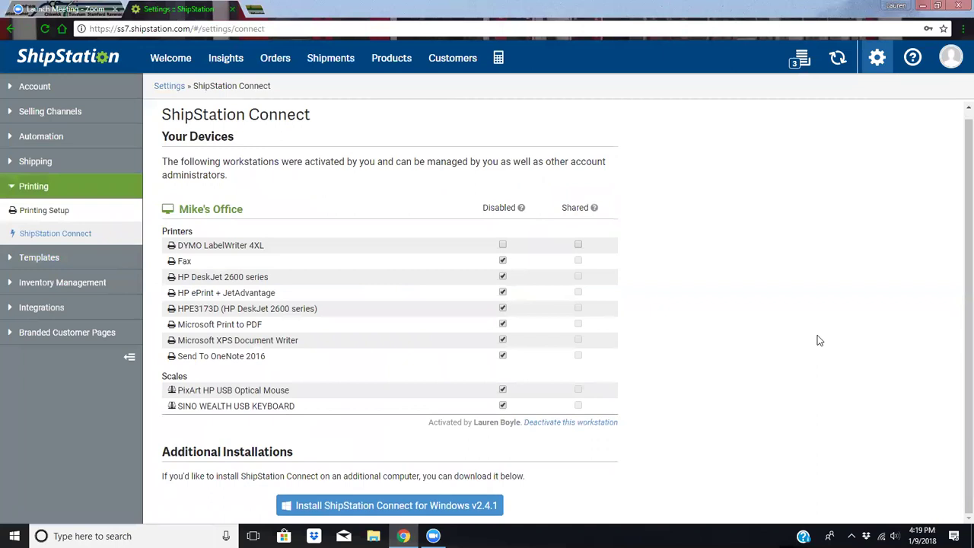
mouse_move(184, 216)
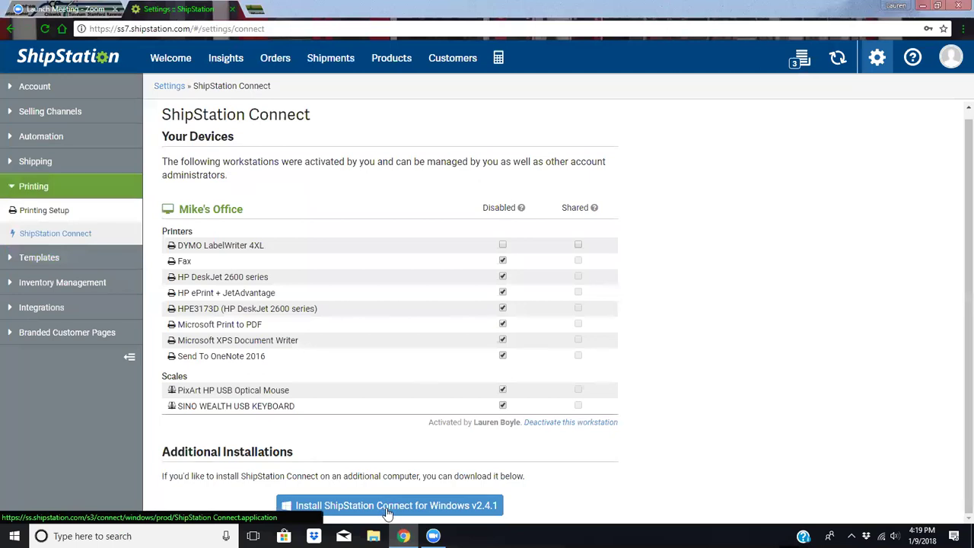
left_click(171, 86)
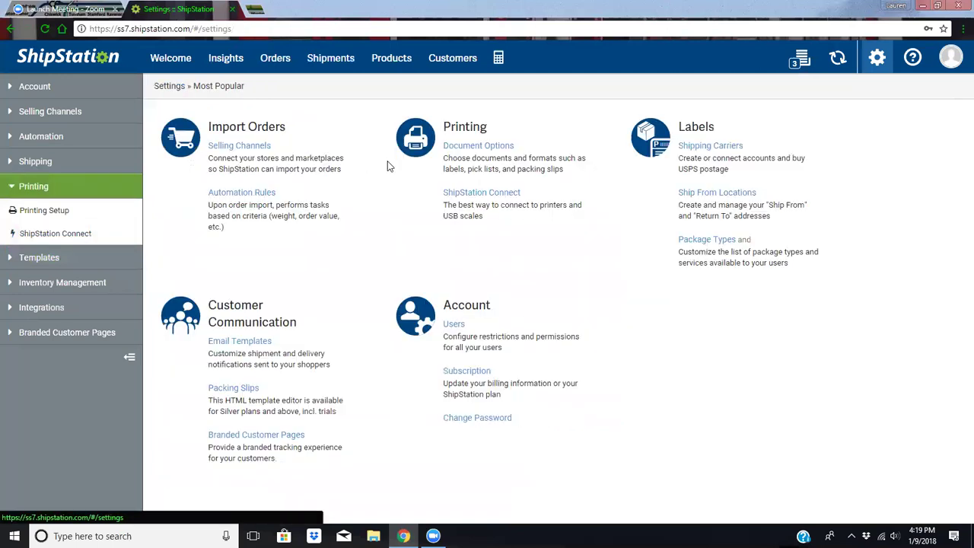
left_click(499, 151)
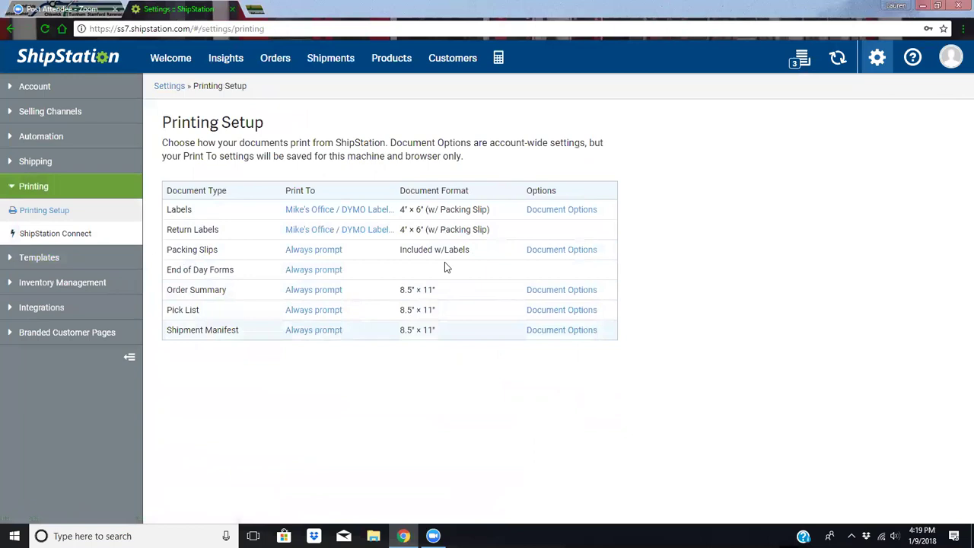
left_click(886, 61)
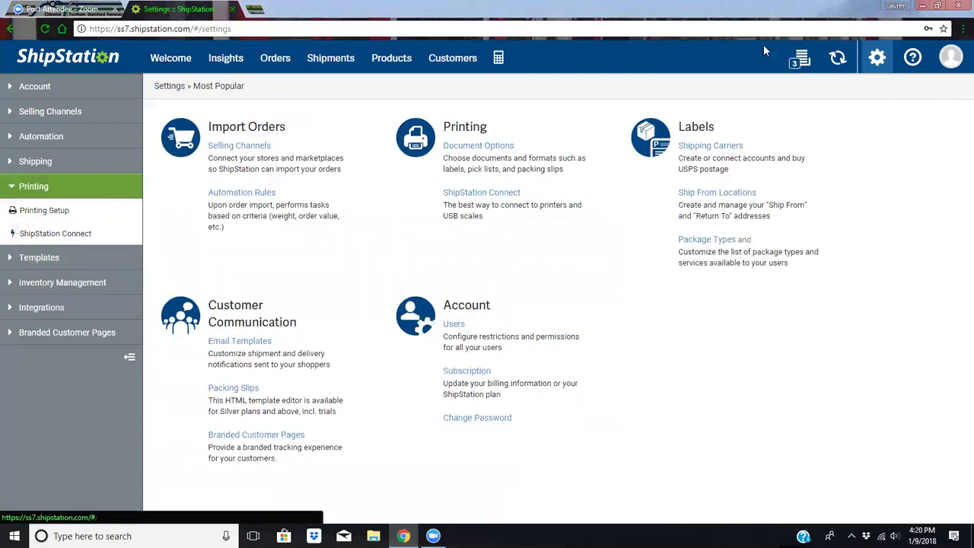
Check Shipping Carriers, then open Ship From Locations showing My Default Location
left_click(734, 146)
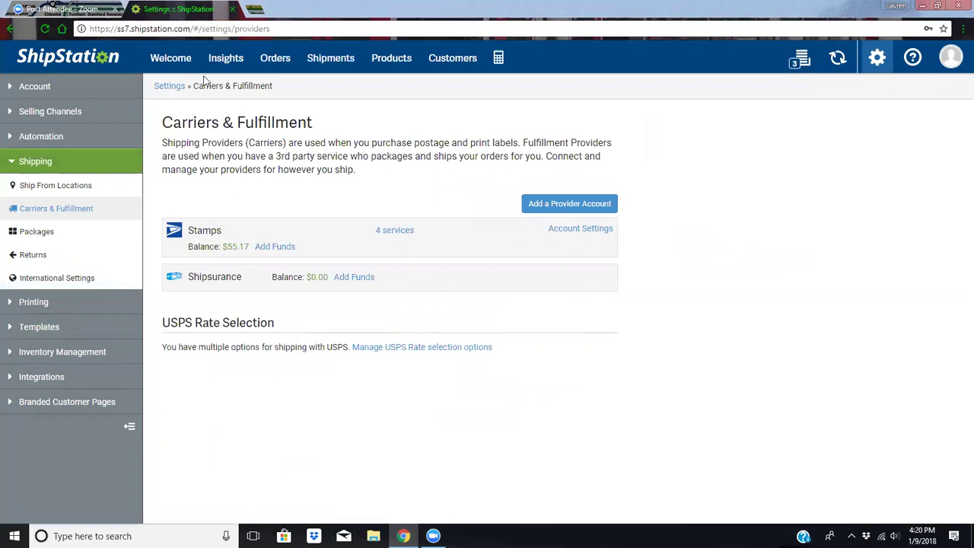
left_click(877, 57)
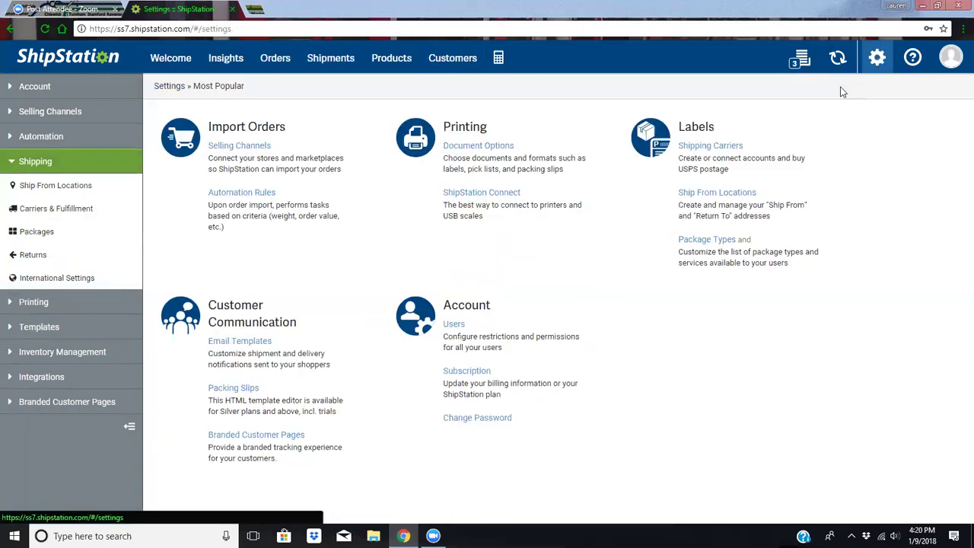
left_click(738, 192)
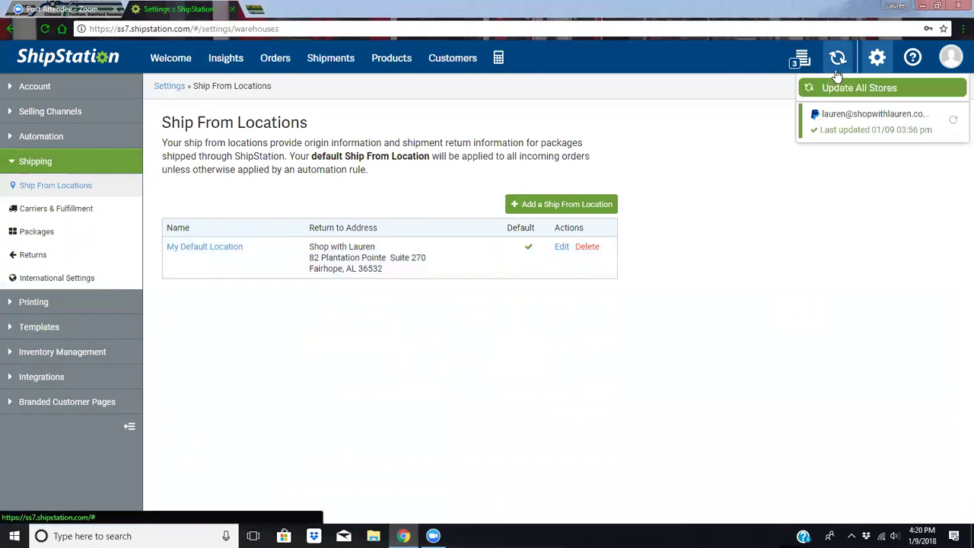
left_click(881, 62)
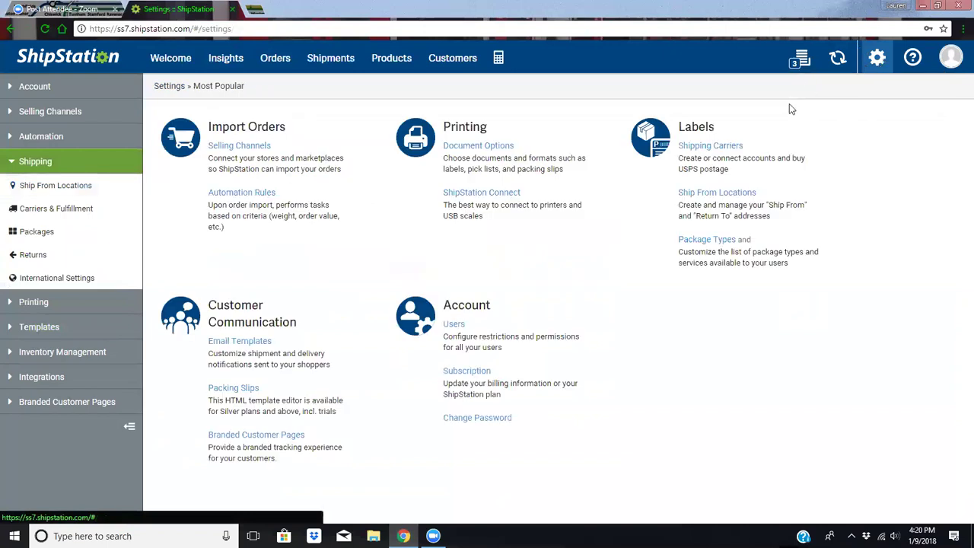
left_click(696, 245)
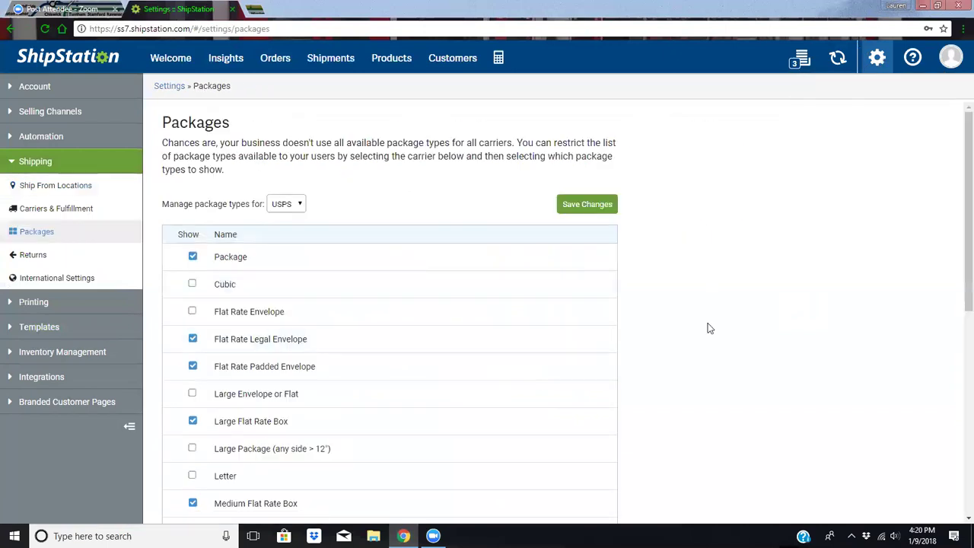
scroll(740, 330, "down", 2)
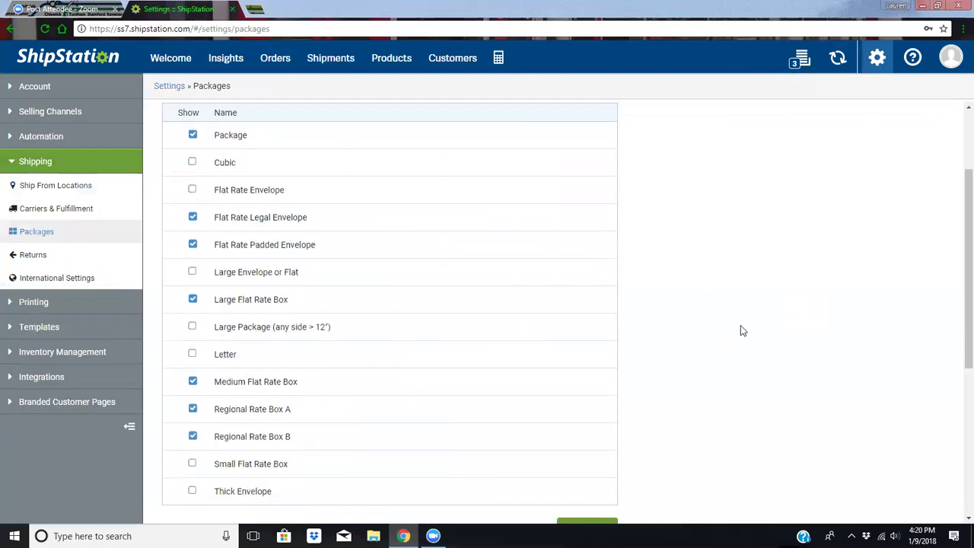
scroll(744, 331, "up", 1)
scroll(744, 330, "up", 1)
scroll(743, 327, "down", 3)
scroll(745, 325, "down", 1)
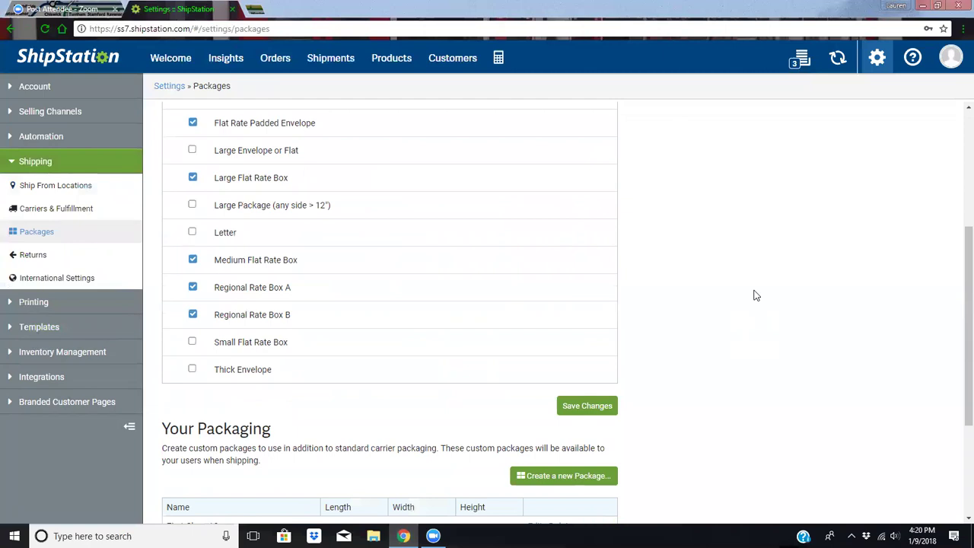
scroll(756, 295, "up", 1)
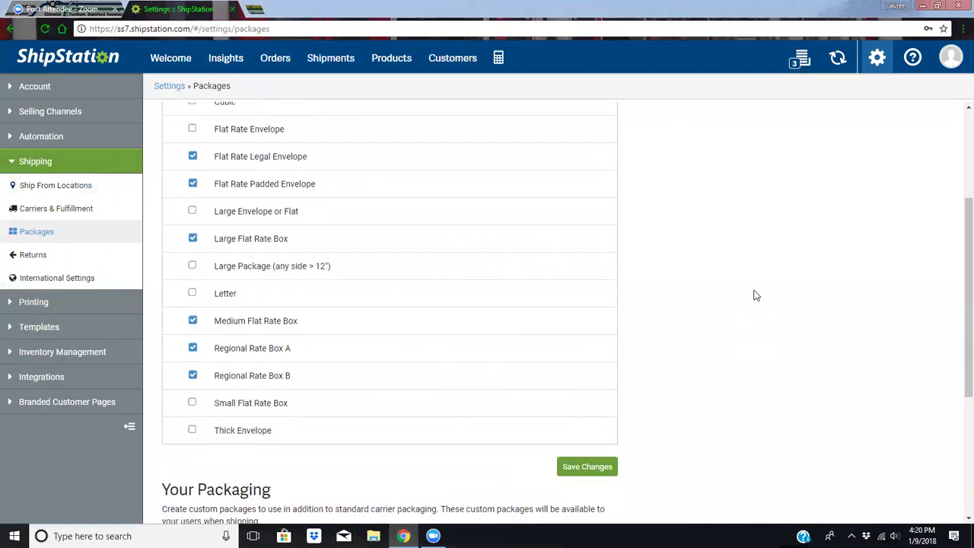
scroll(756, 295, "up", 1)
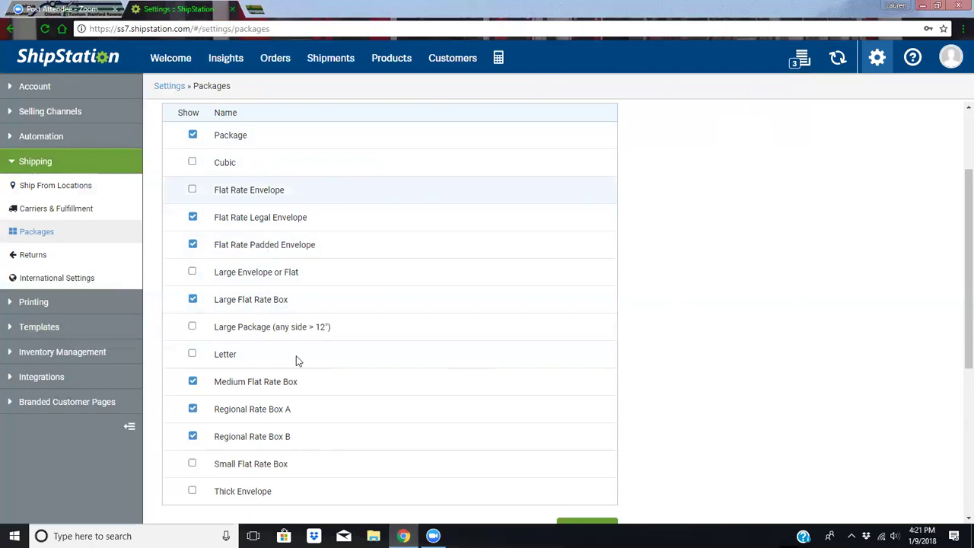
scroll(272, 396, "down", 2)
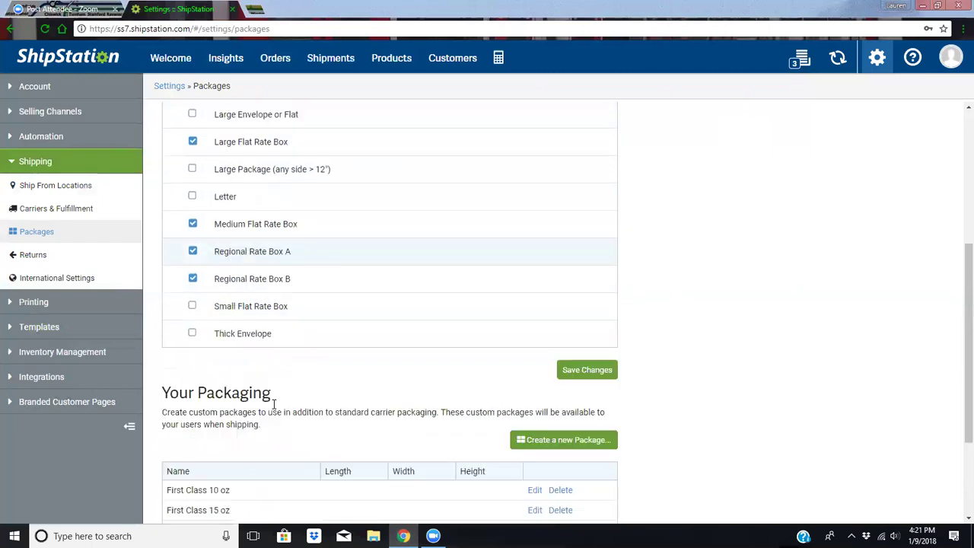
scroll(235, 337, "down", 2)
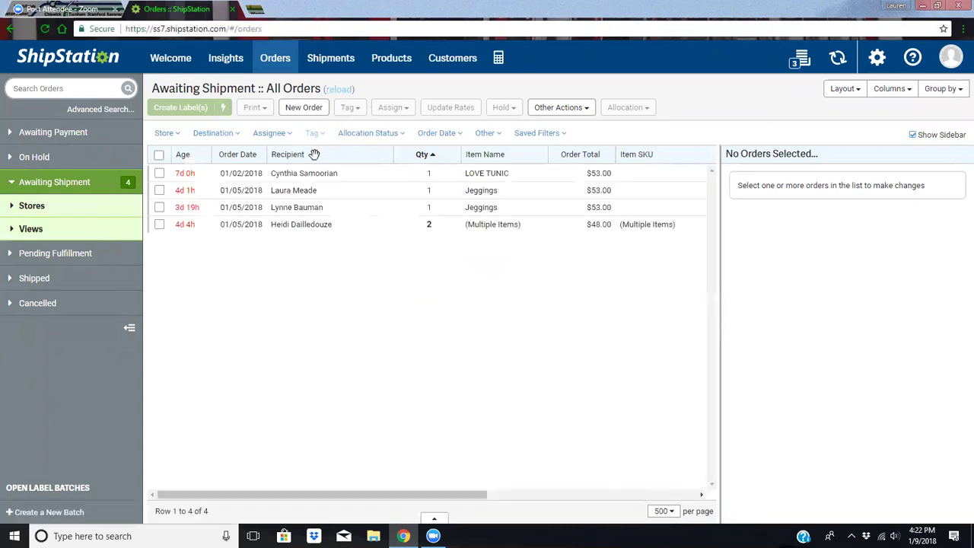
Move the Recipient column past Notes and run Update All Stores to import new orders
left_click_drag(326, 155, 744, 151)
left_click_drag(383, 498, 399, 498)
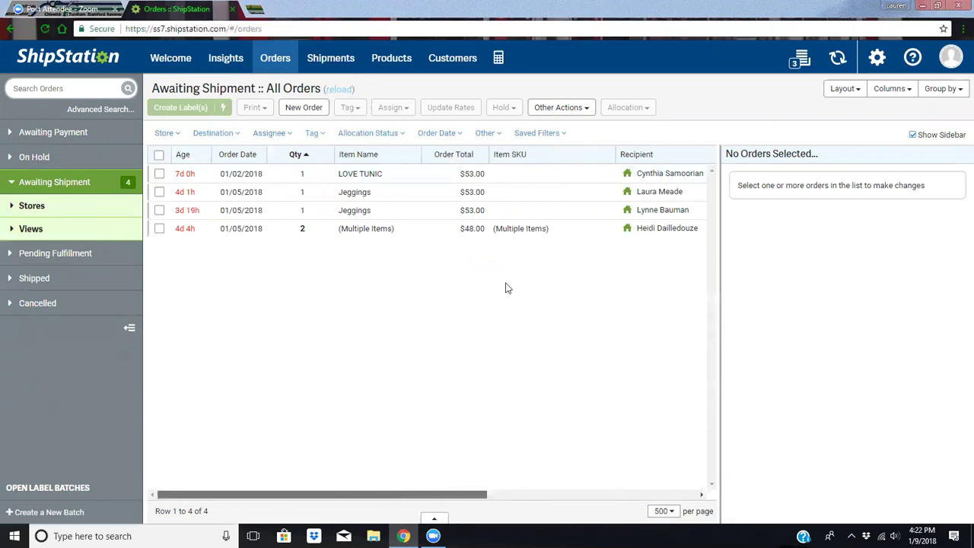
left_click_drag(624, 155, 750, 155)
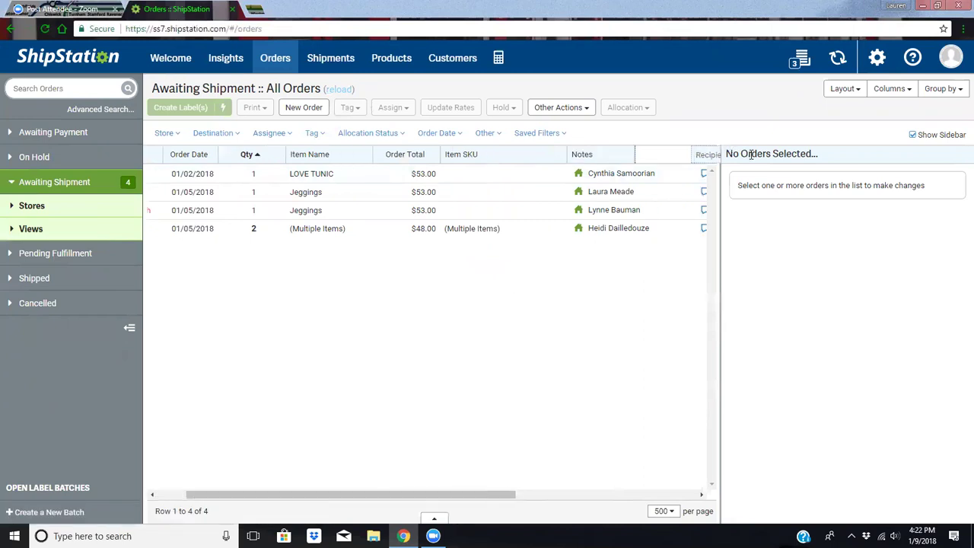
left_click_drag(363, 496, 331, 495)
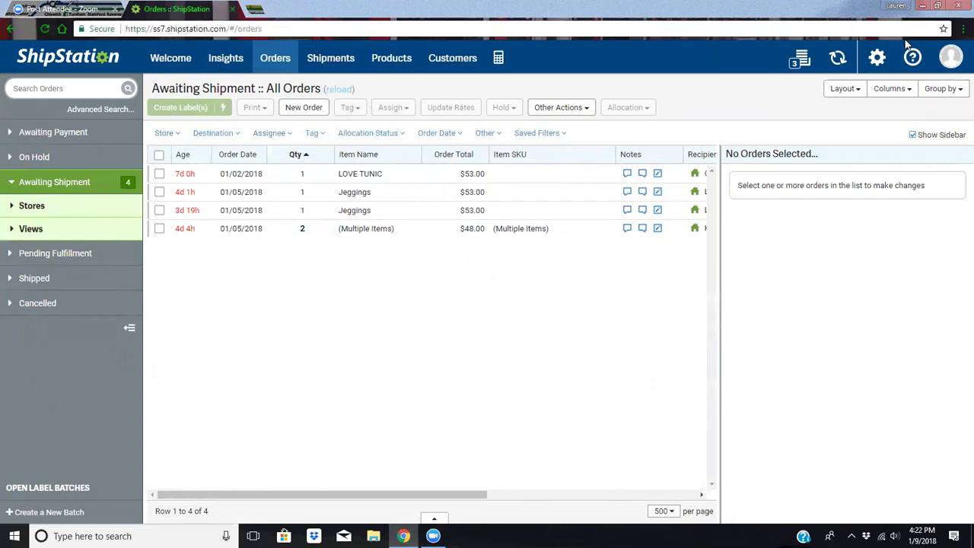
mouse_move(837, 59)
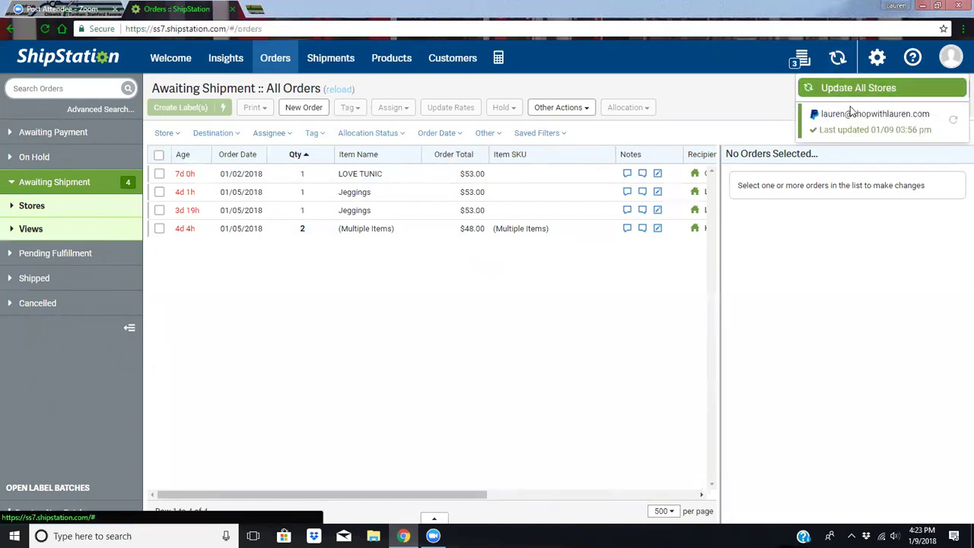
left_click(954, 123)
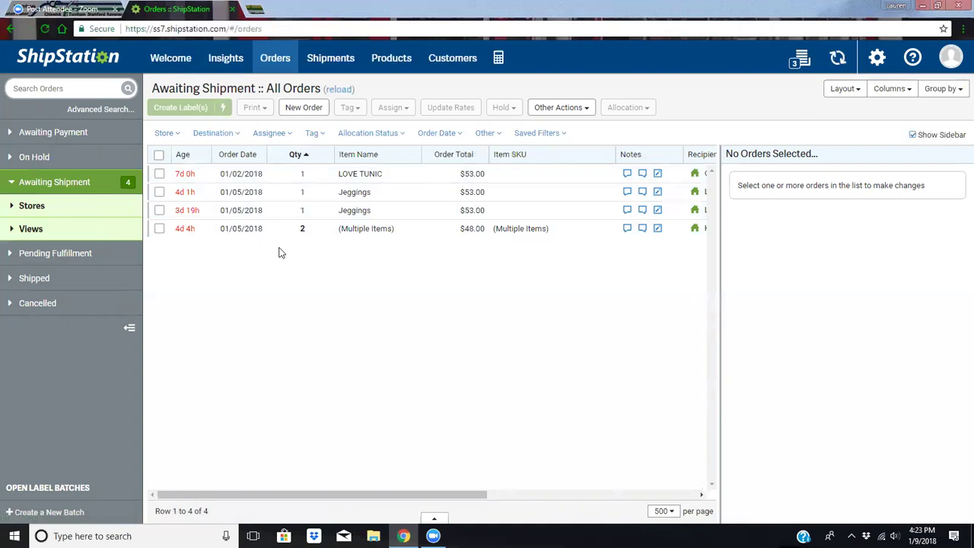
Reload orders and apply the First Class 10 oz preset to a Jeggings order ($3.46)
left_click(337, 92)
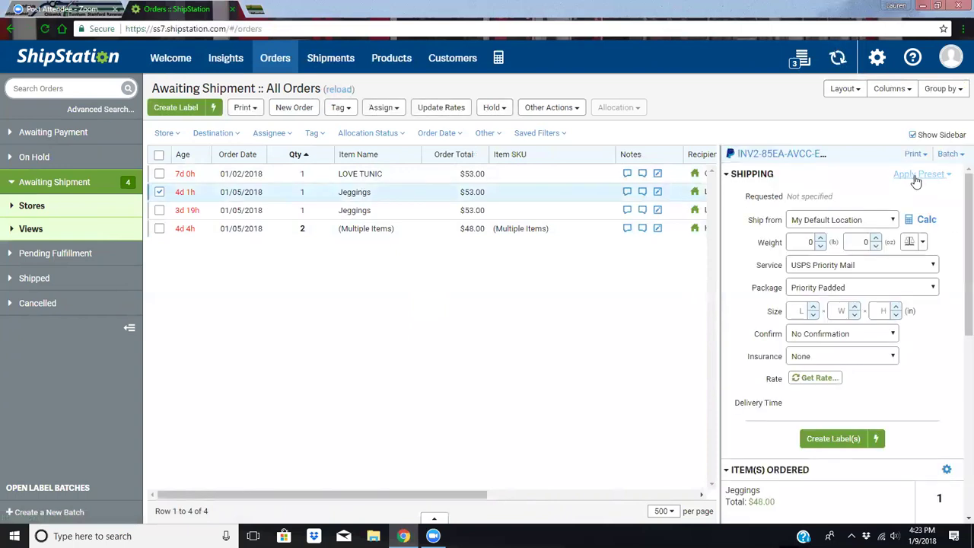
left_click(921, 174)
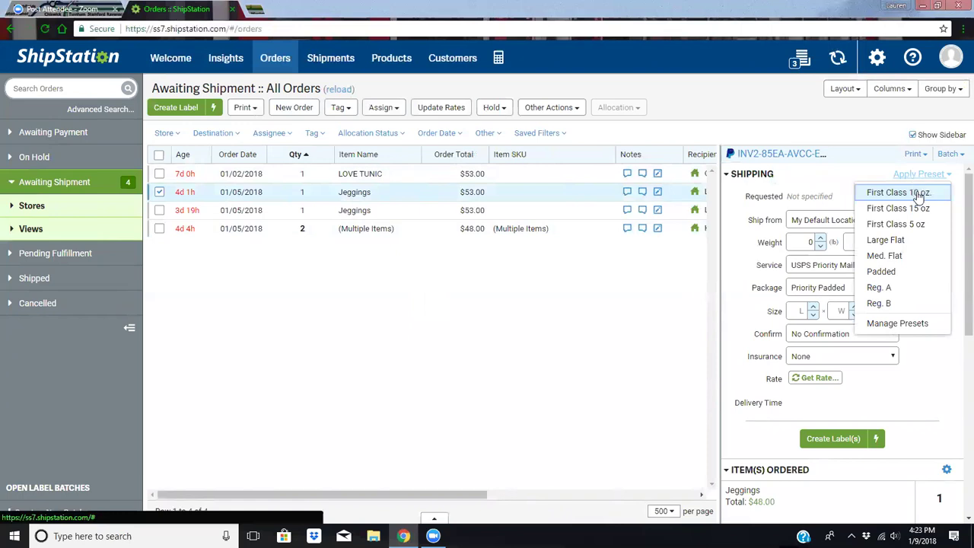
left_click(918, 175)
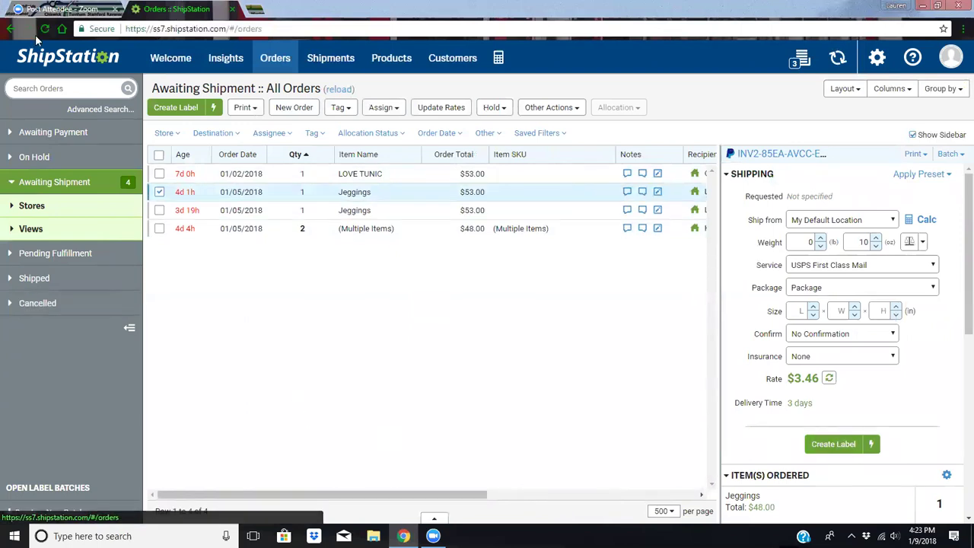
Show Shipped :: All Orders, listing the 367 shipped orders
left_click(70, 279)
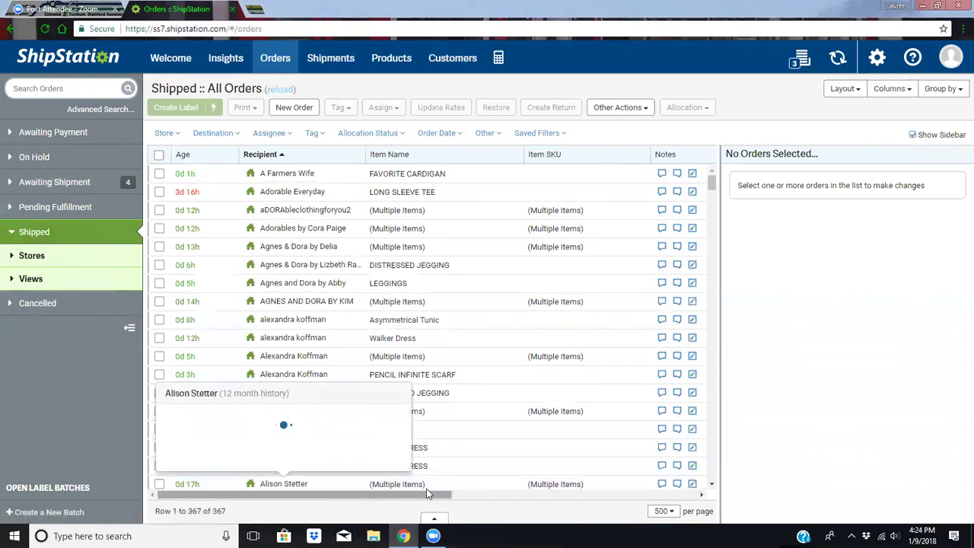
scroll(423, 491, "right", 3)
scroll(419, 496, "left", 3)
left_click_drag(291, 496, 247, 499)
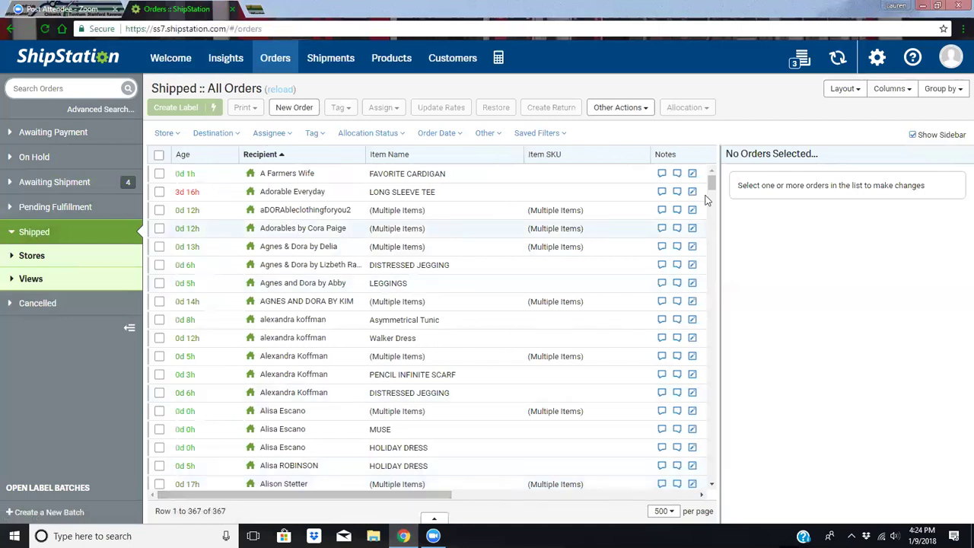
mouse_move(710, 182)
left_mouse_down()
mouse_move(711, 196)
mouse_move(712, 175)
left_mouse_up()
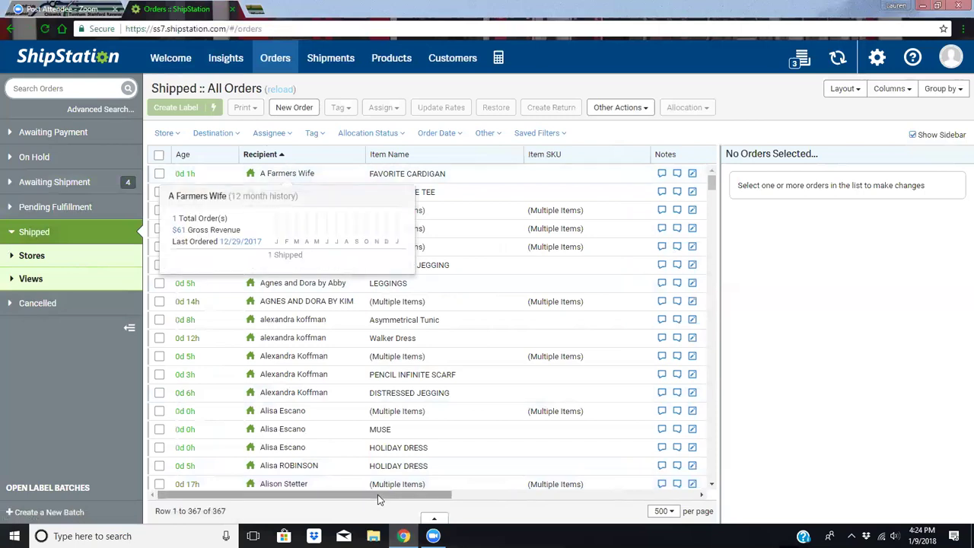
left_click_drag(380, 499, 586, 503)
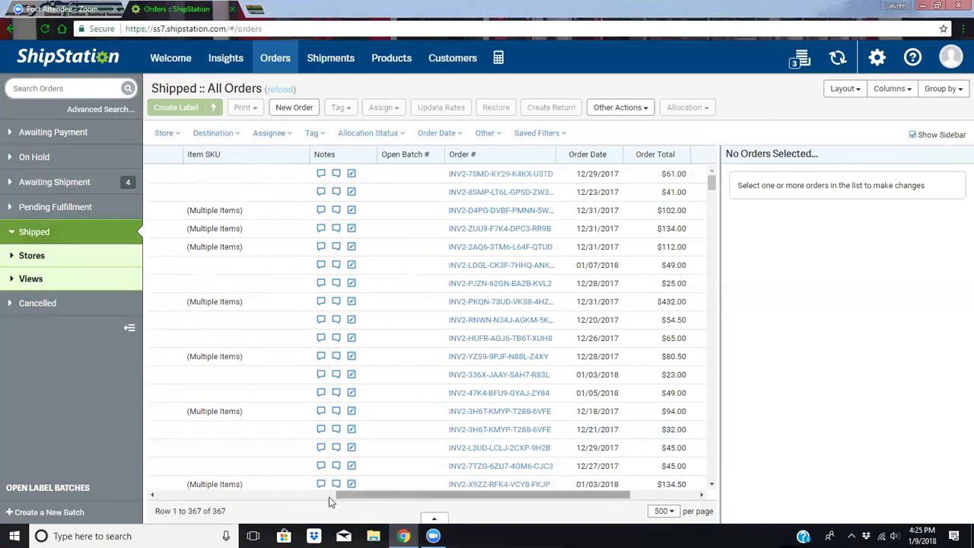
left_click(220, 496)
left_click(160, 494)
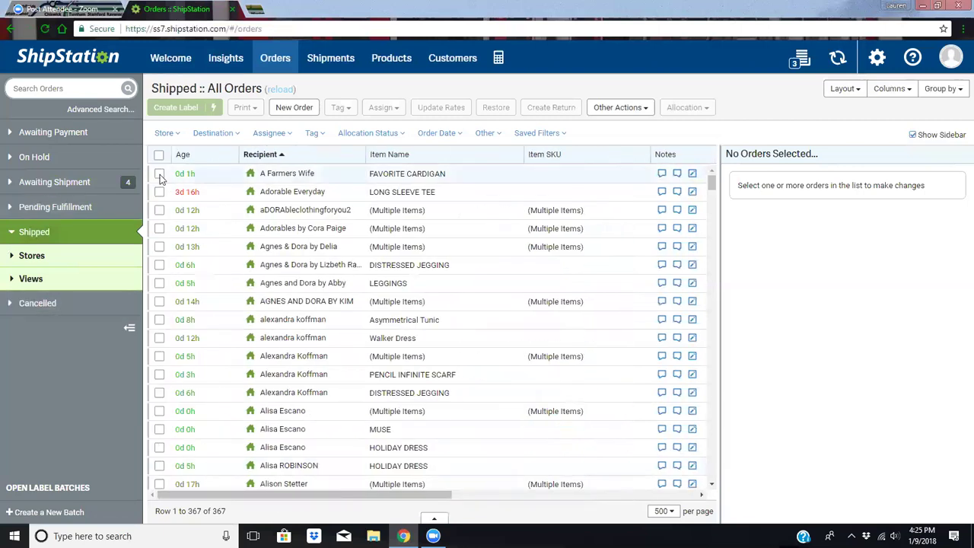
left_click(159, 173)
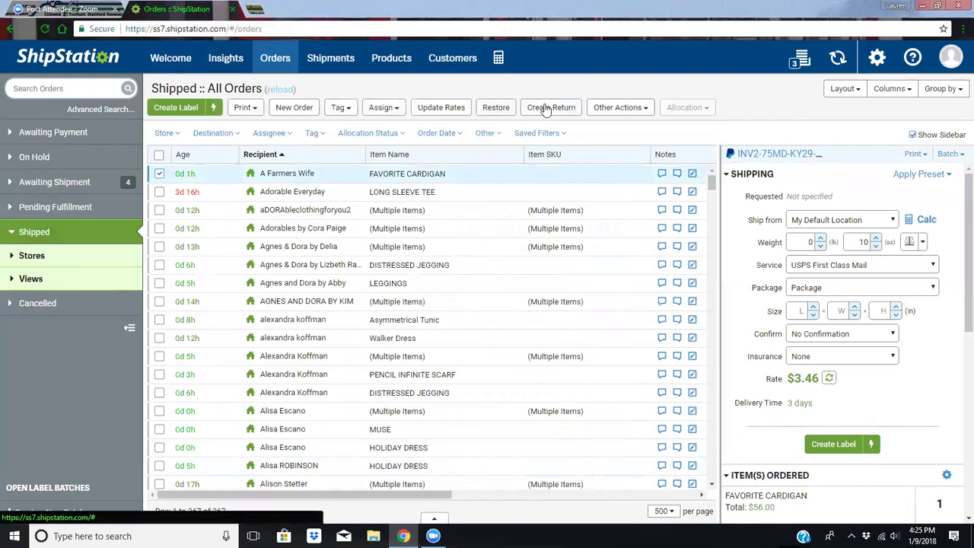
left_click(159, 175)
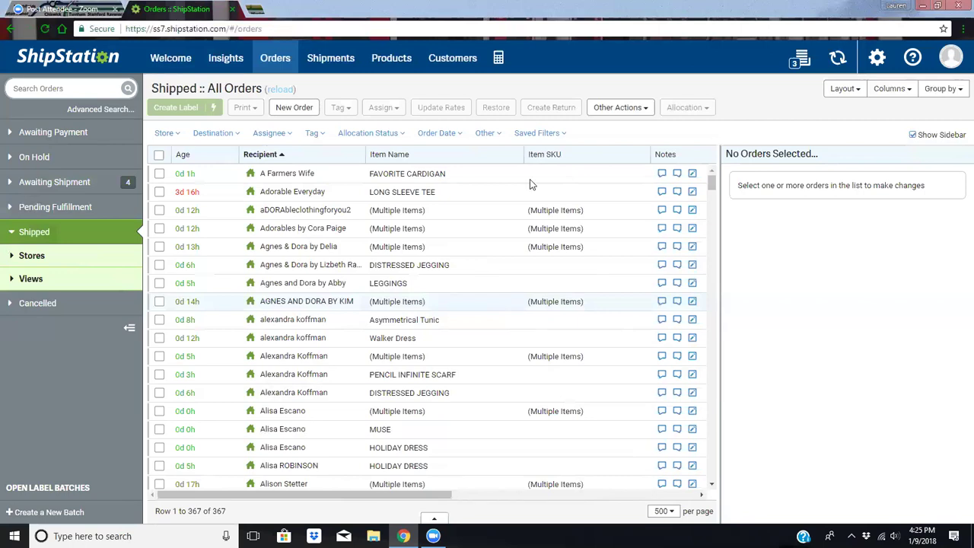
Open Insights > Operations and highlight the $-693.55 Net Shipping Revenue figure
left_click(216, 67)
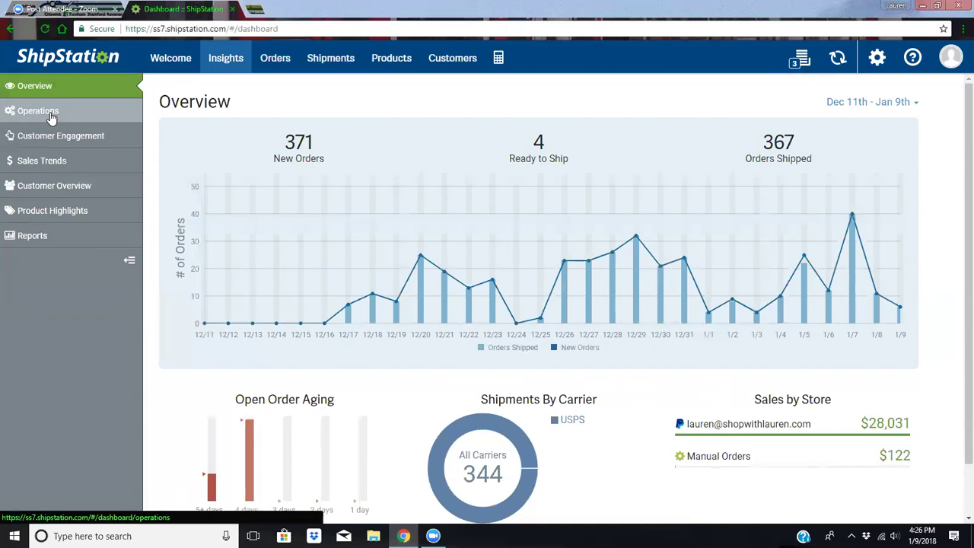
left_click(17, 114)
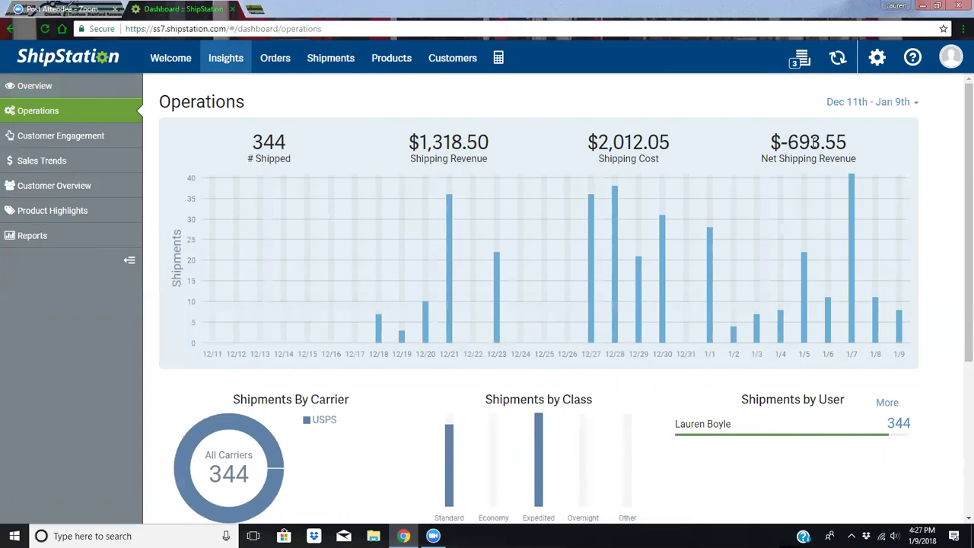
left_click_drag(789, 142, 825, 142)
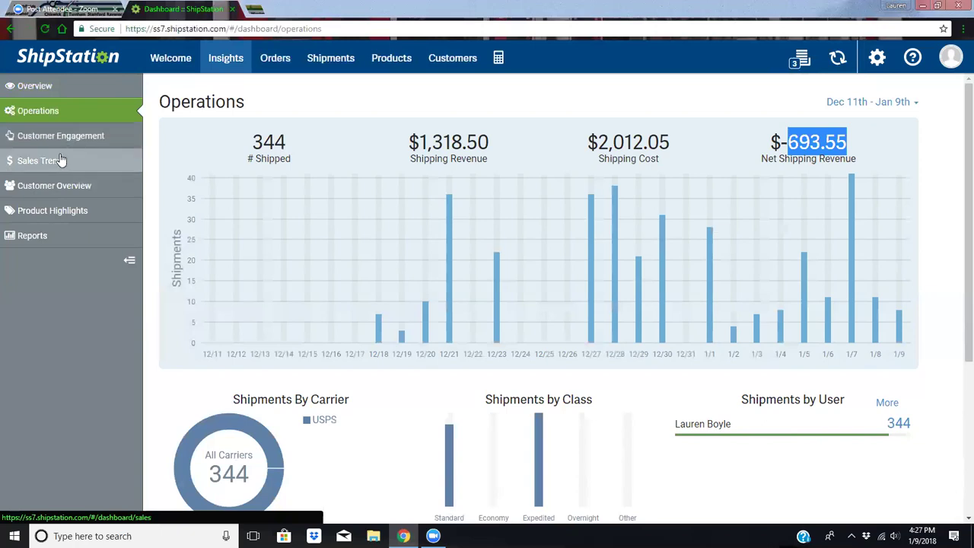
Open Sales Trends and scroll to the Top 5 Products by Revenue, led by Swing Tunic
left_click(64, 164)
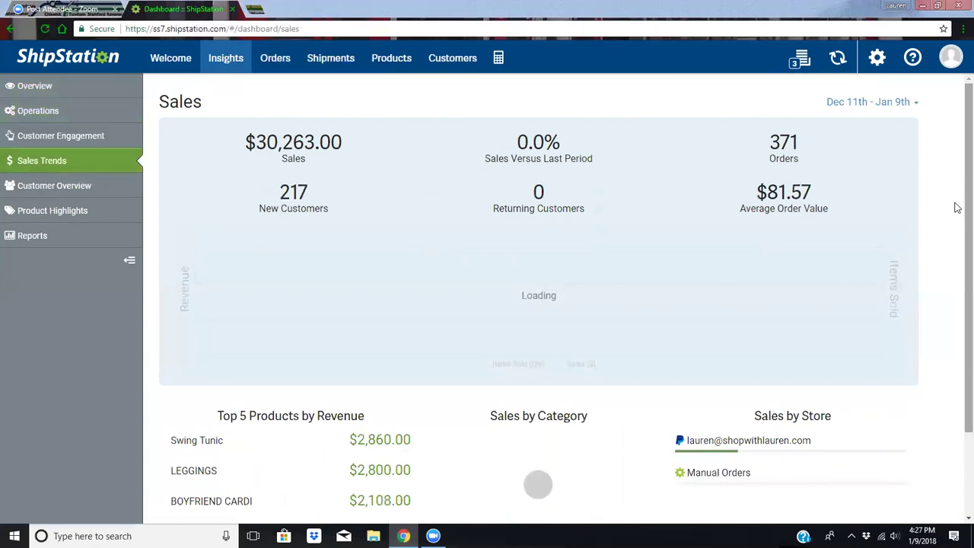
scroll(345, 166, "down", 1)
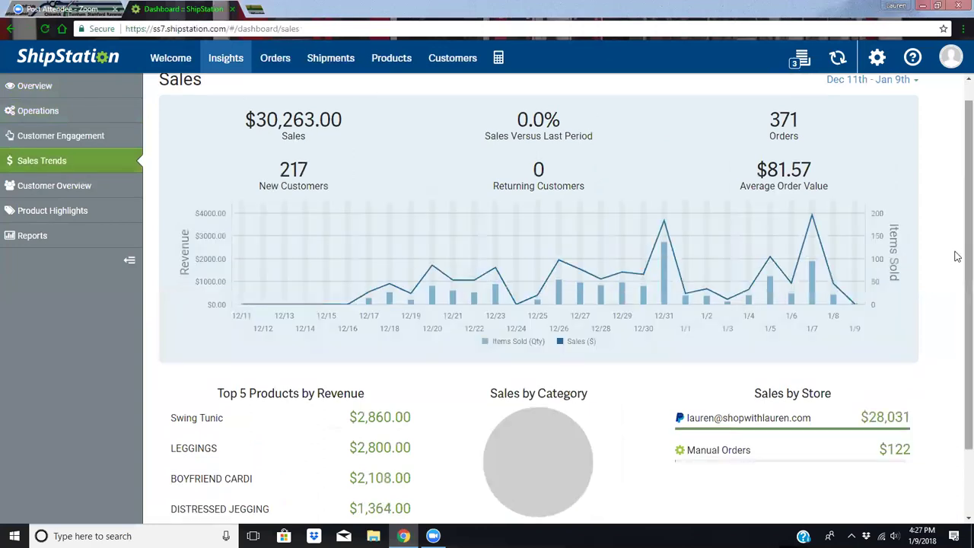
scroll(958, 229, "up", 1)
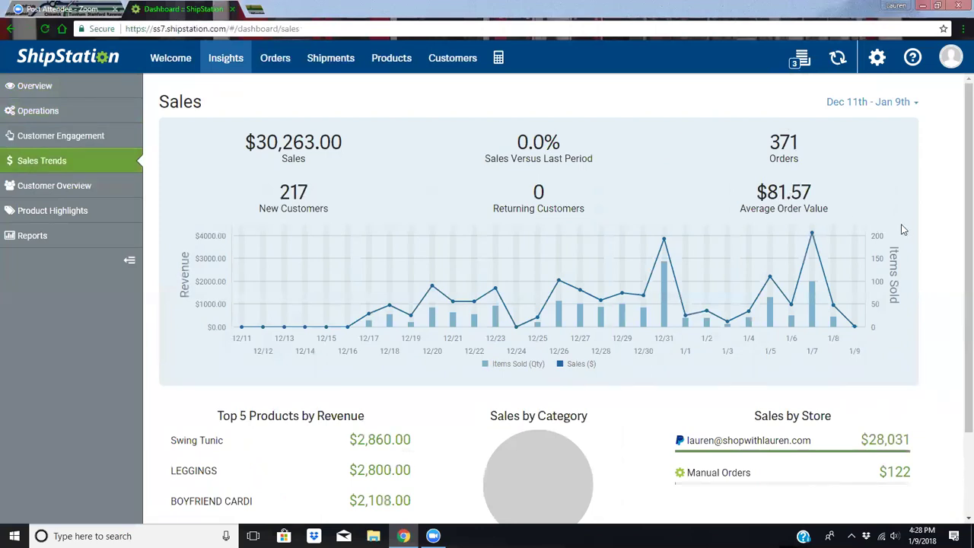
scroll(957, 274, "down", 1)
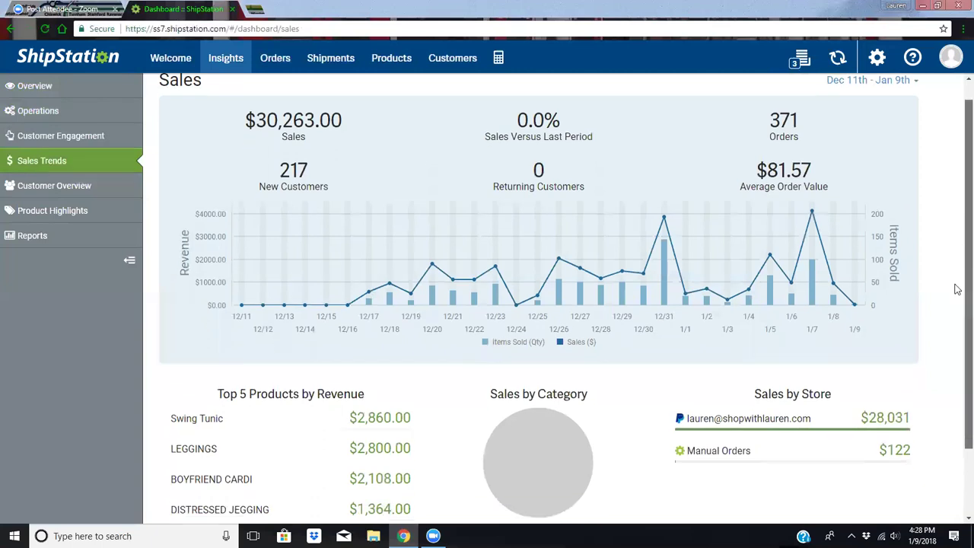
scroll(957, 289, "down", 1)
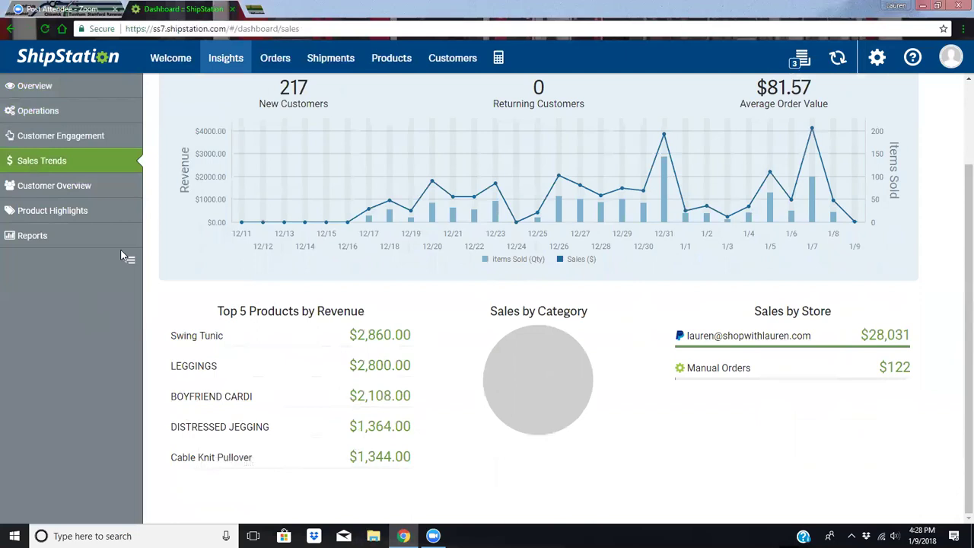
Open Customer Overview and scroll through the buyer-state map and top five customers list
left_click(93, 188)
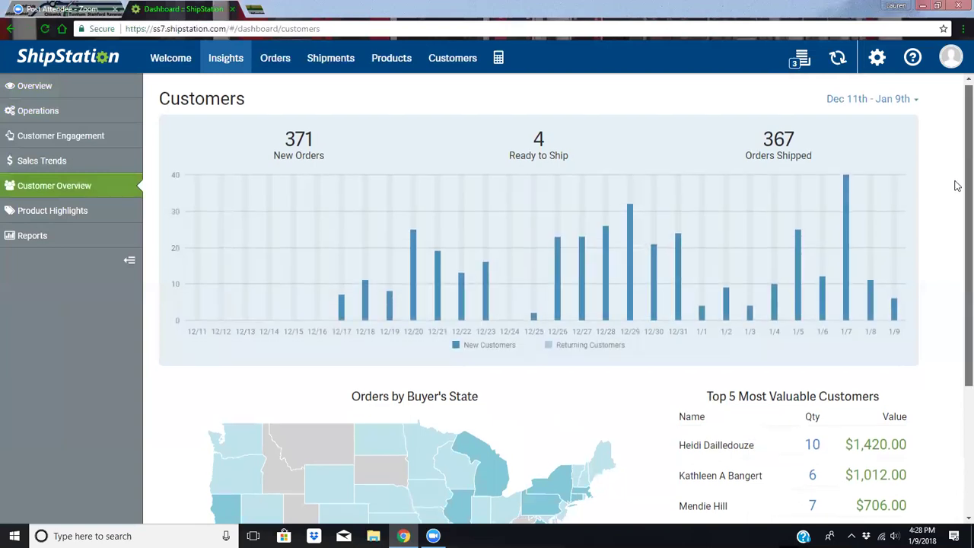
scroll(958, 251, "down", 2)
scroll(956, 278, "down", 1)
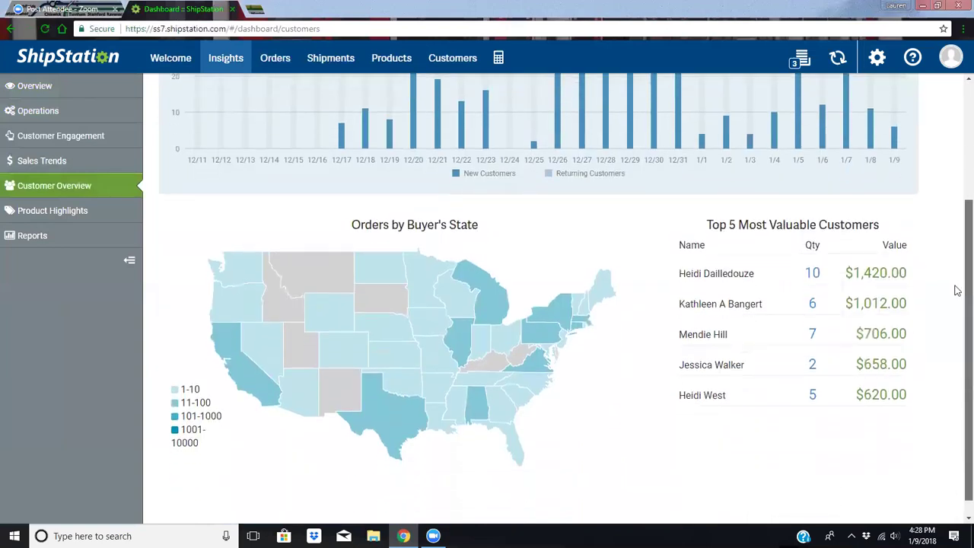
scroll(956, 229, "up", 2)
scroll(957, 196, "up", 1)
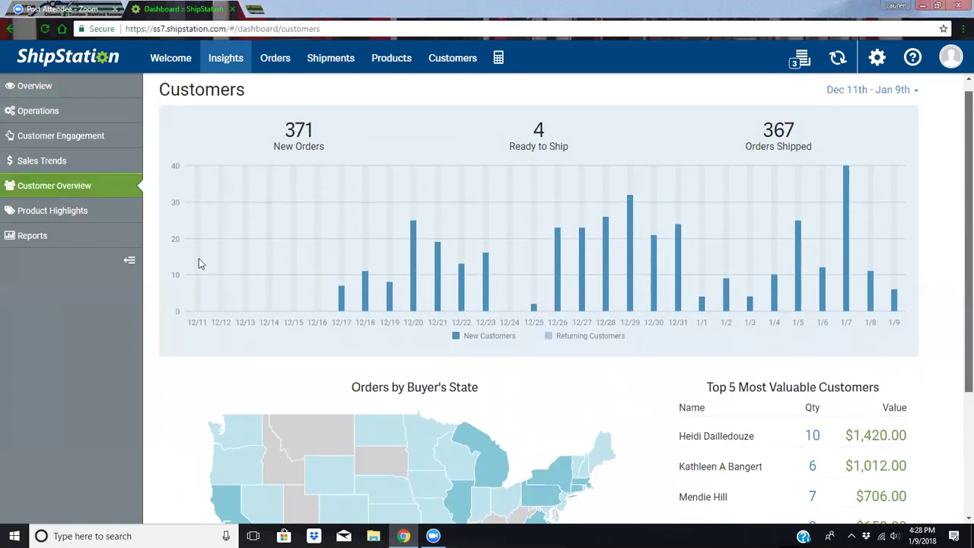
Open Product Highlights and highlight the FREE SHIPPING 55 row in Top 5 Products by Quantity
left_click(53, 213)
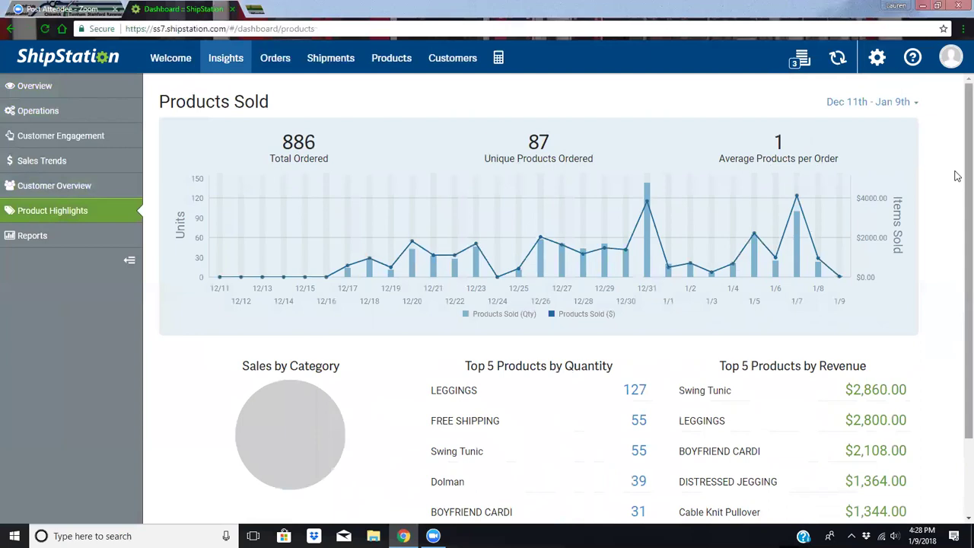
scroll(958, 209, "down", 2)
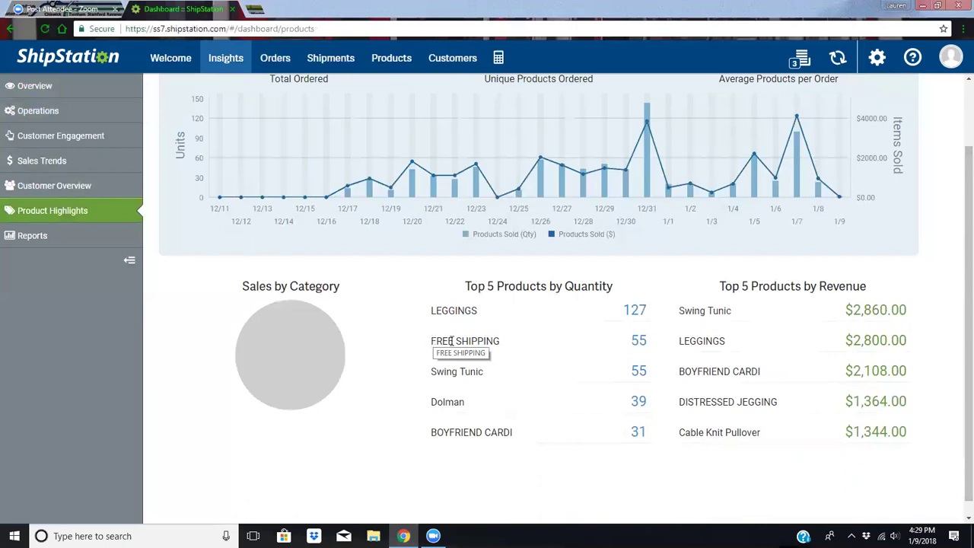
left_click_drag(432, 341, 536, 350)
triple_click(645, 342)
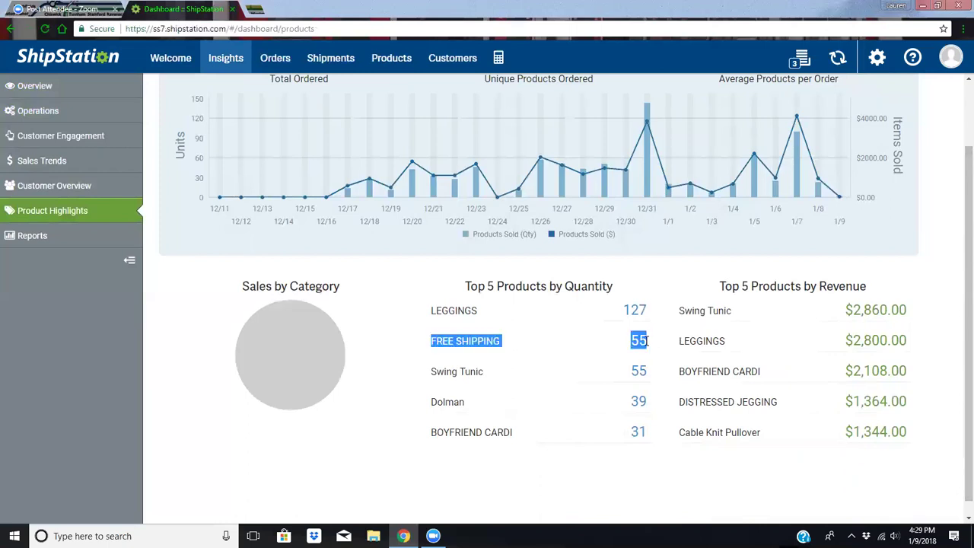
left_click(653, 345)
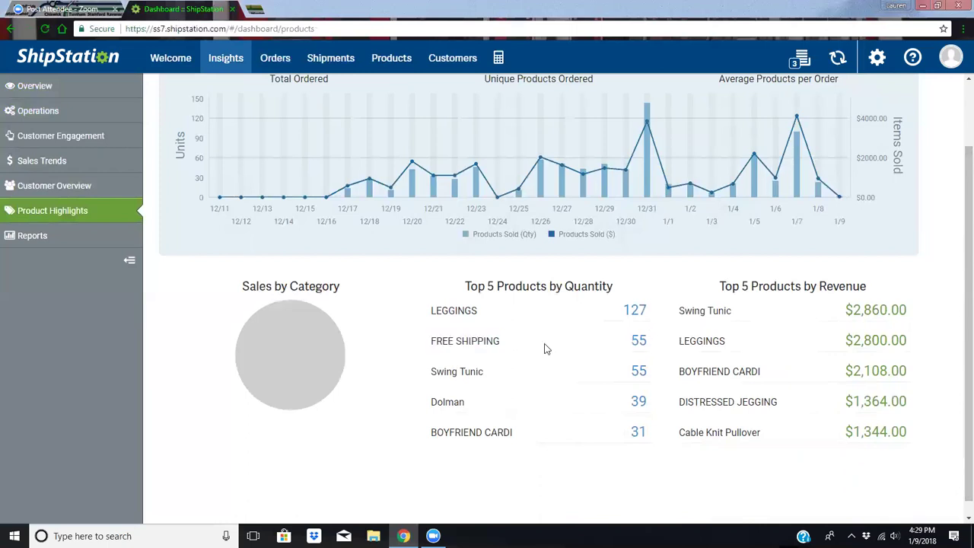
left_click_drag(467, 340, 656, 347)
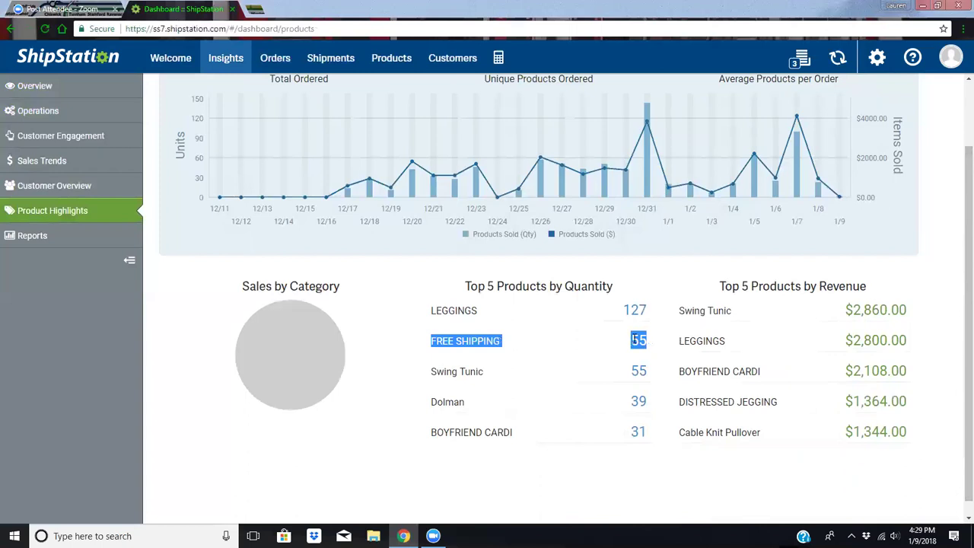
left_click(480, 366)
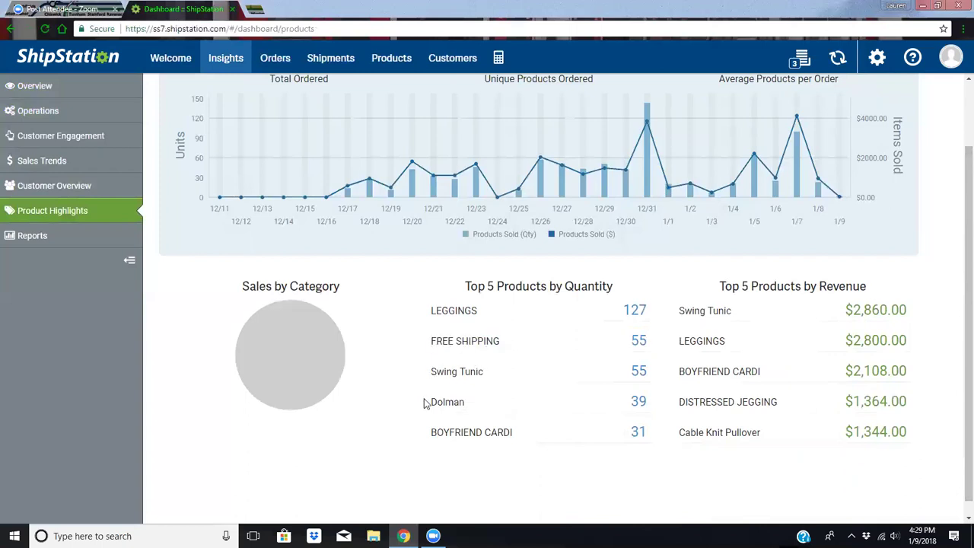
Open Reports and scroll through the Orders, Products, Shipments, Accounting and Inventory categories
left_click(46, 235)
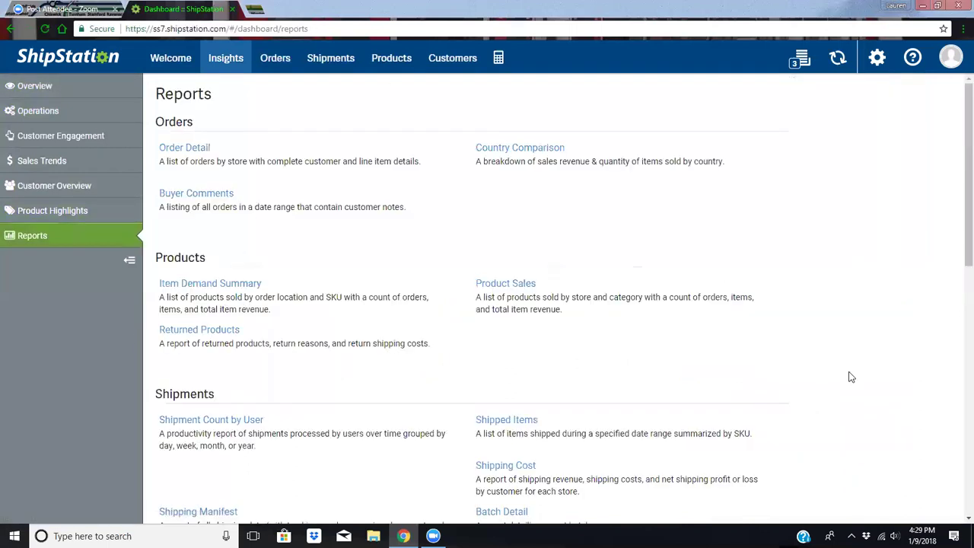
scroll(852, 375, "down", 3)
scroll(855, 372, "up", 1)
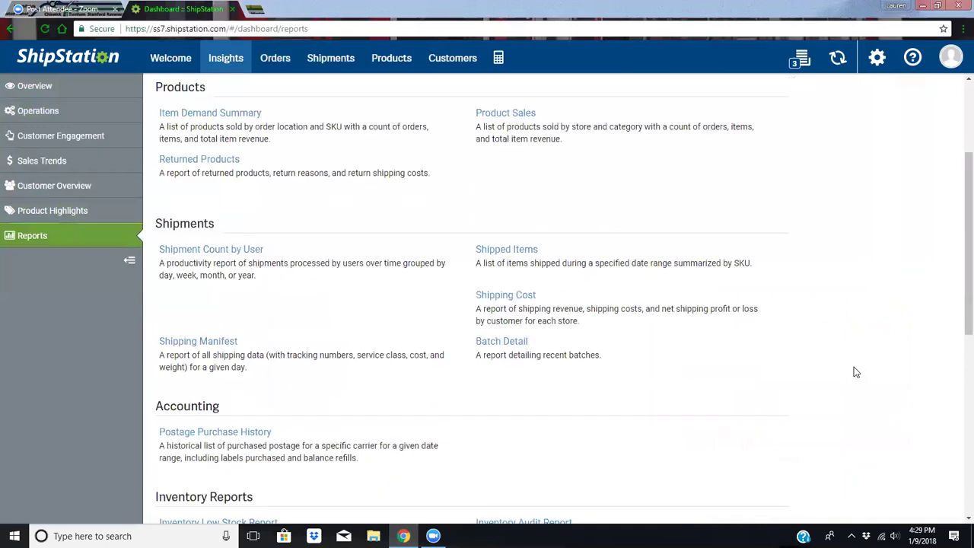
scroll(856, 372, "up", 2)
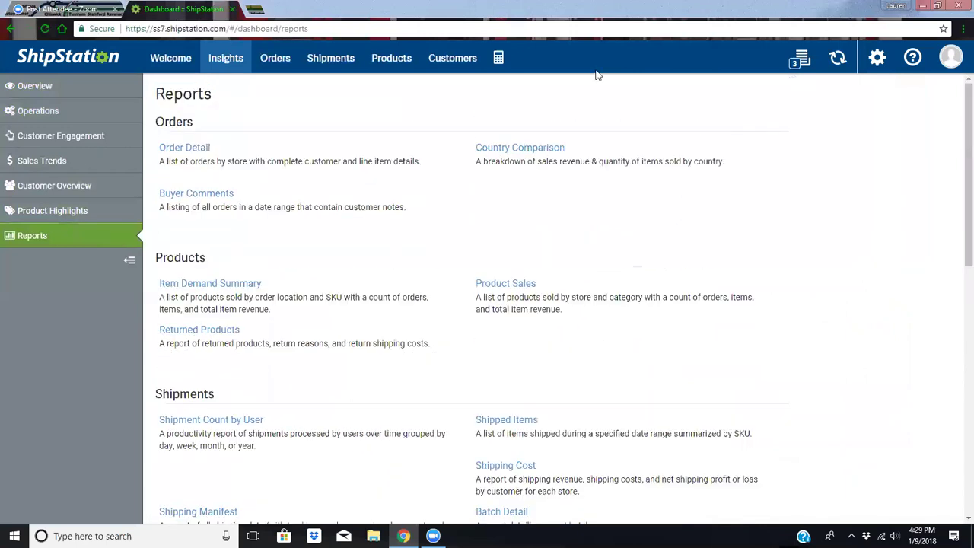
Switch to the Customers section in the top navigation
left_click(443, 65)
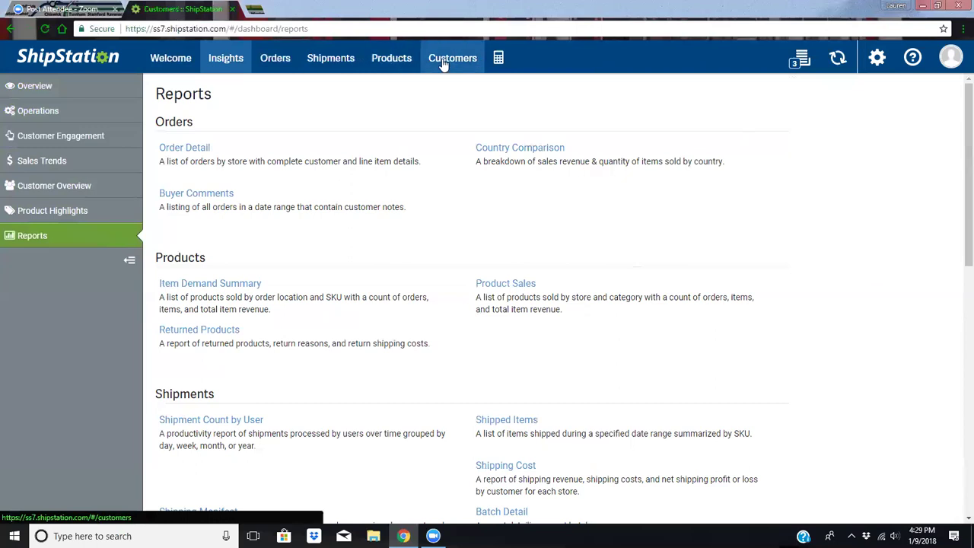